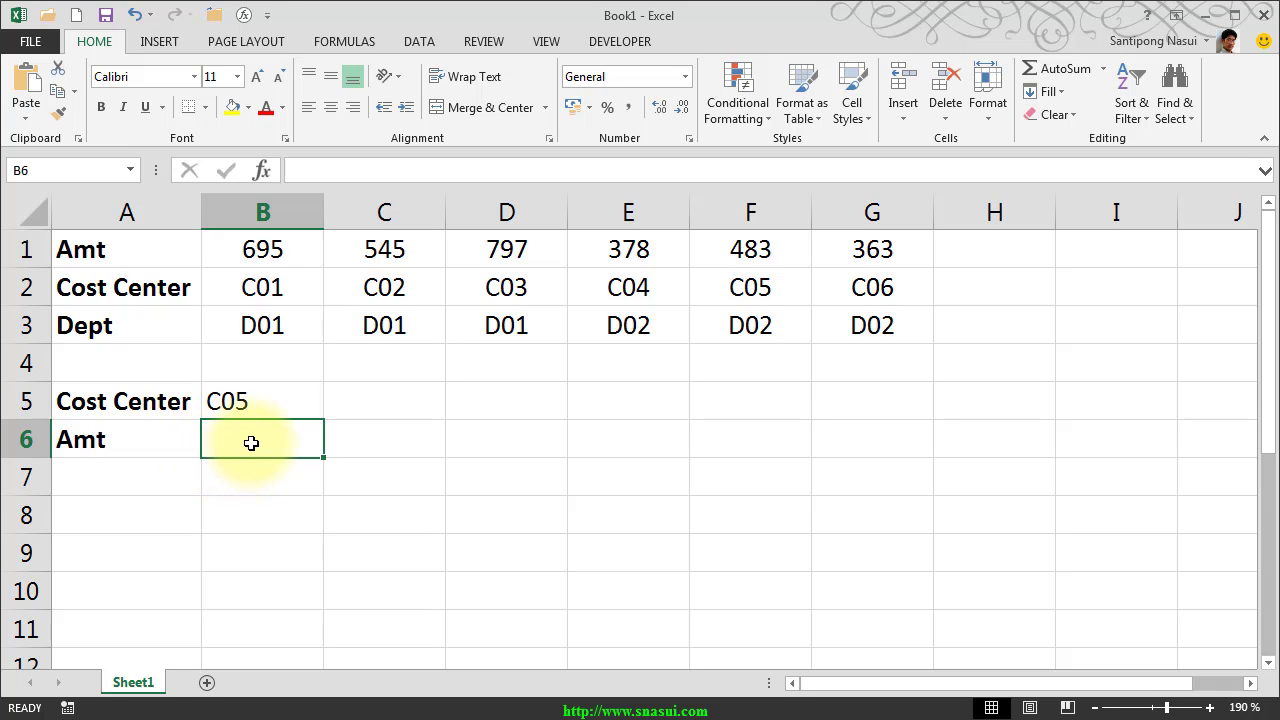
Step: Begin a VLOOKUP formula in cell B6 with cell B5 as the lookup value
text(=vlookup)
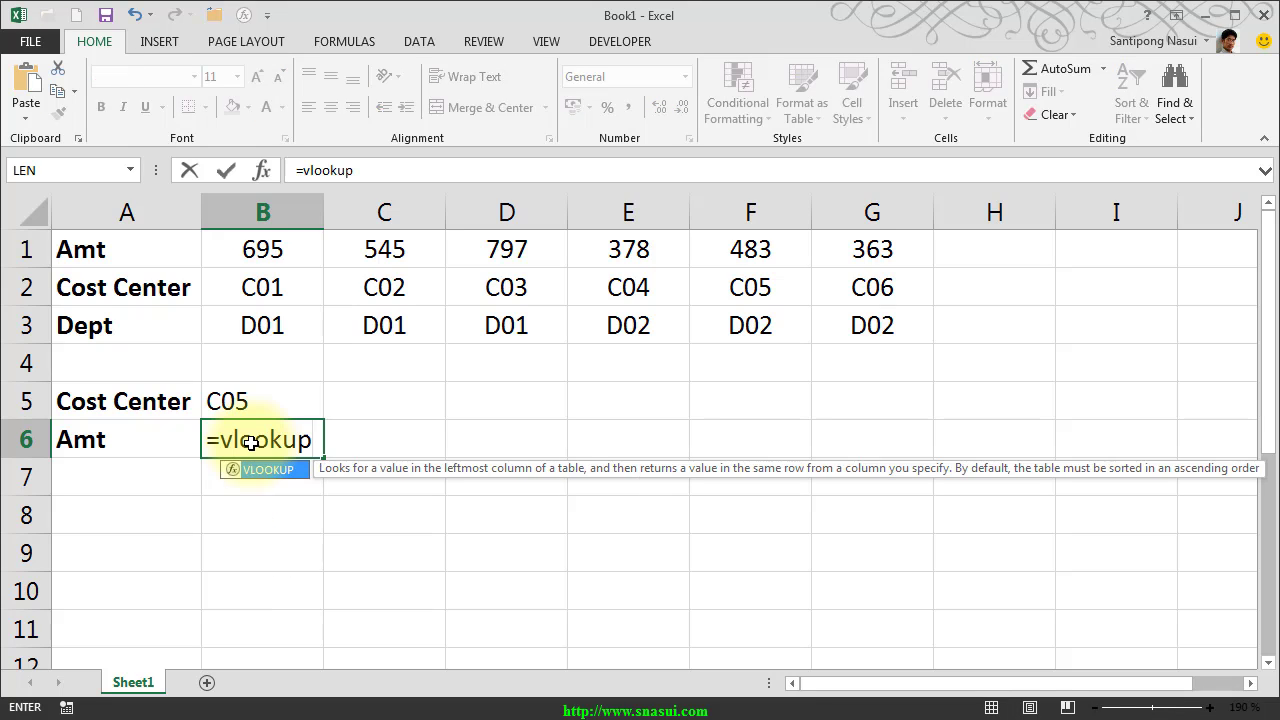
text(()
click(224, 399)
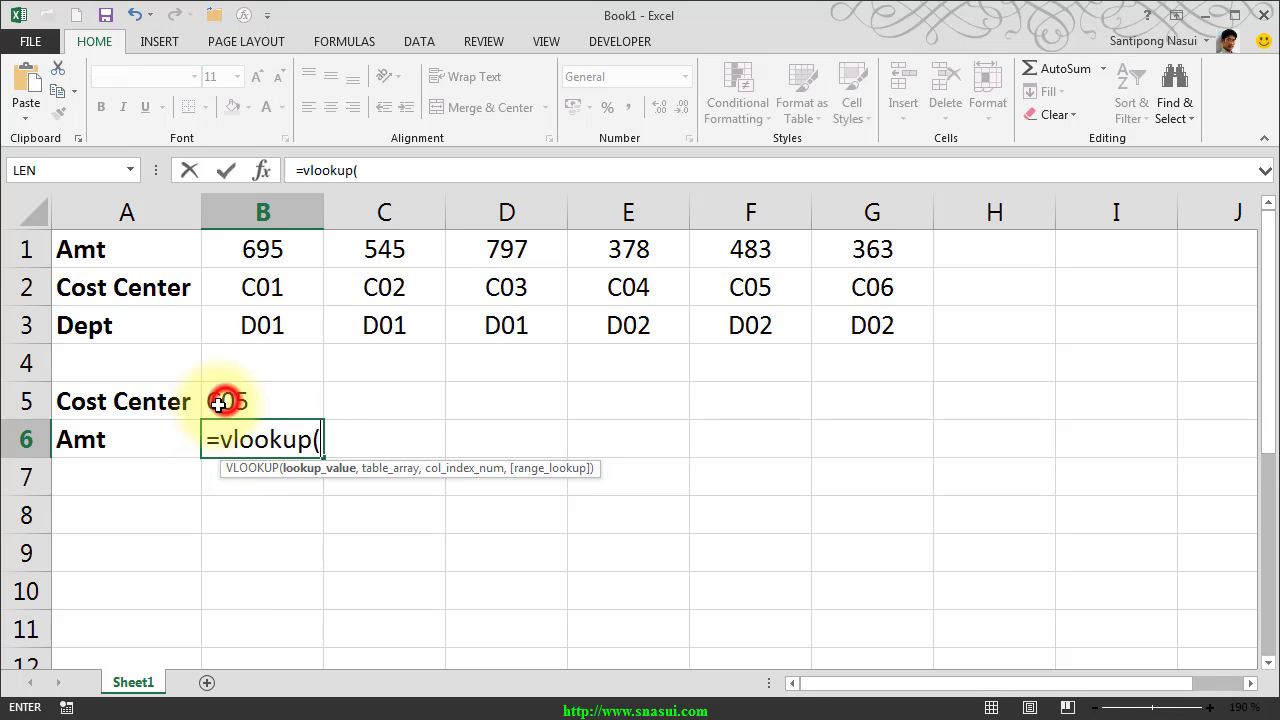
text(,)
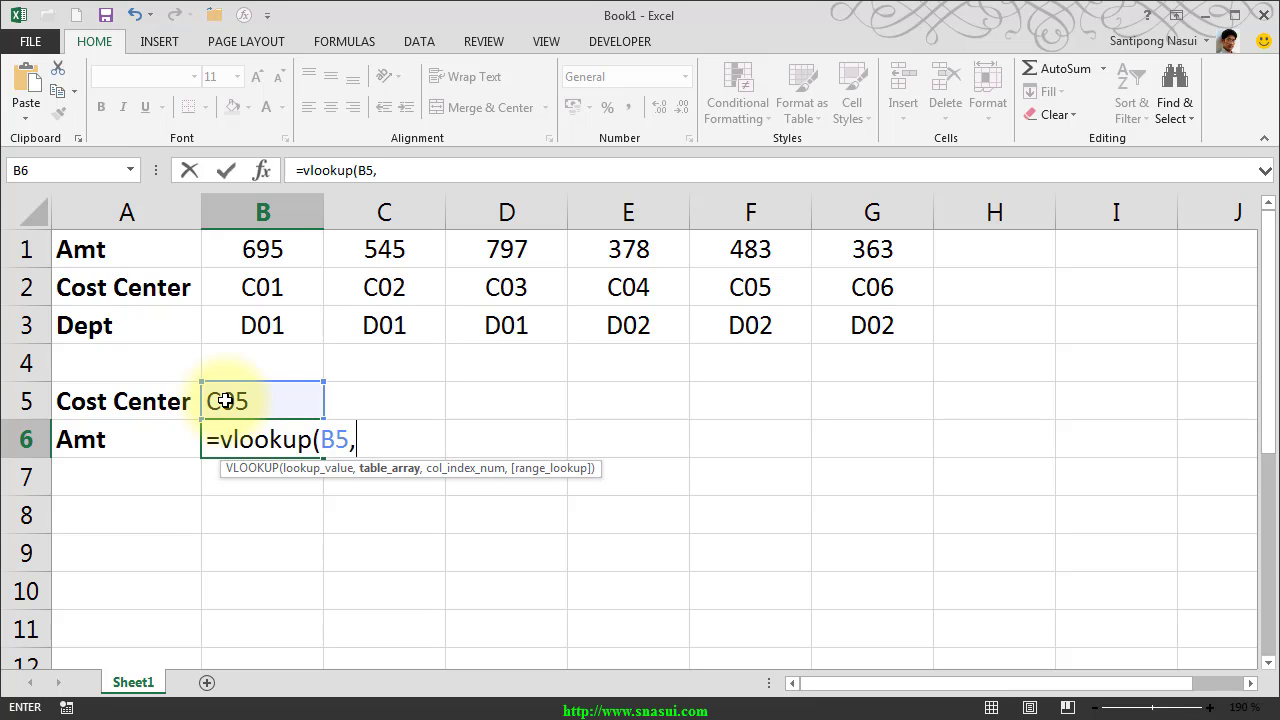
Step: Build the VLOOKUP table array with CHOOSE({1,2},B2:G2,B1:G1), putting the cost centers before the amounts
text(ch)
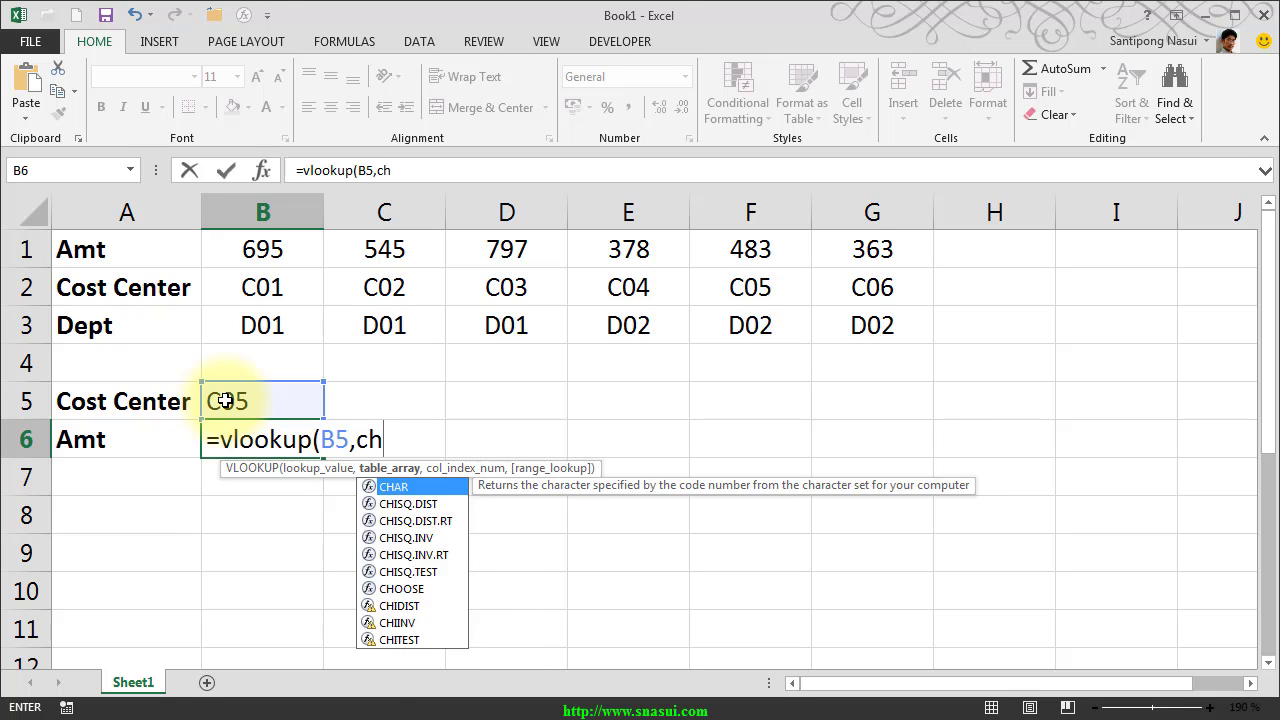
text(oose({)
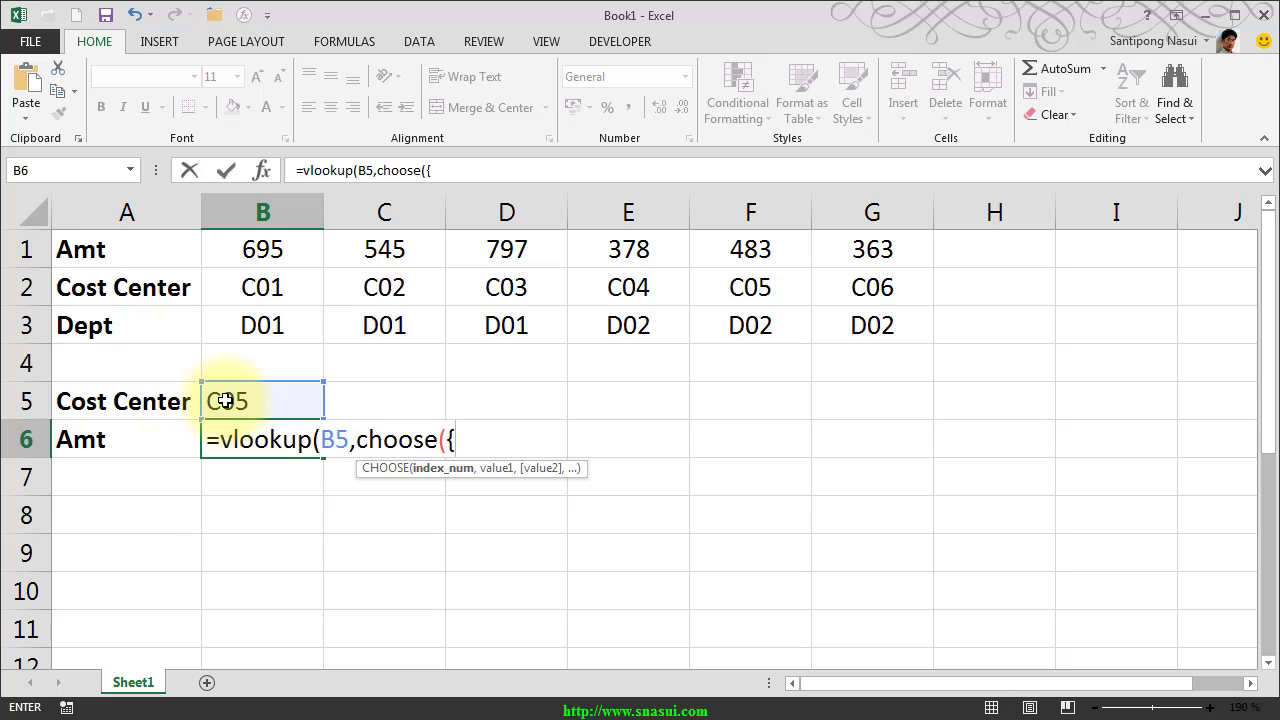
text(1,2},)
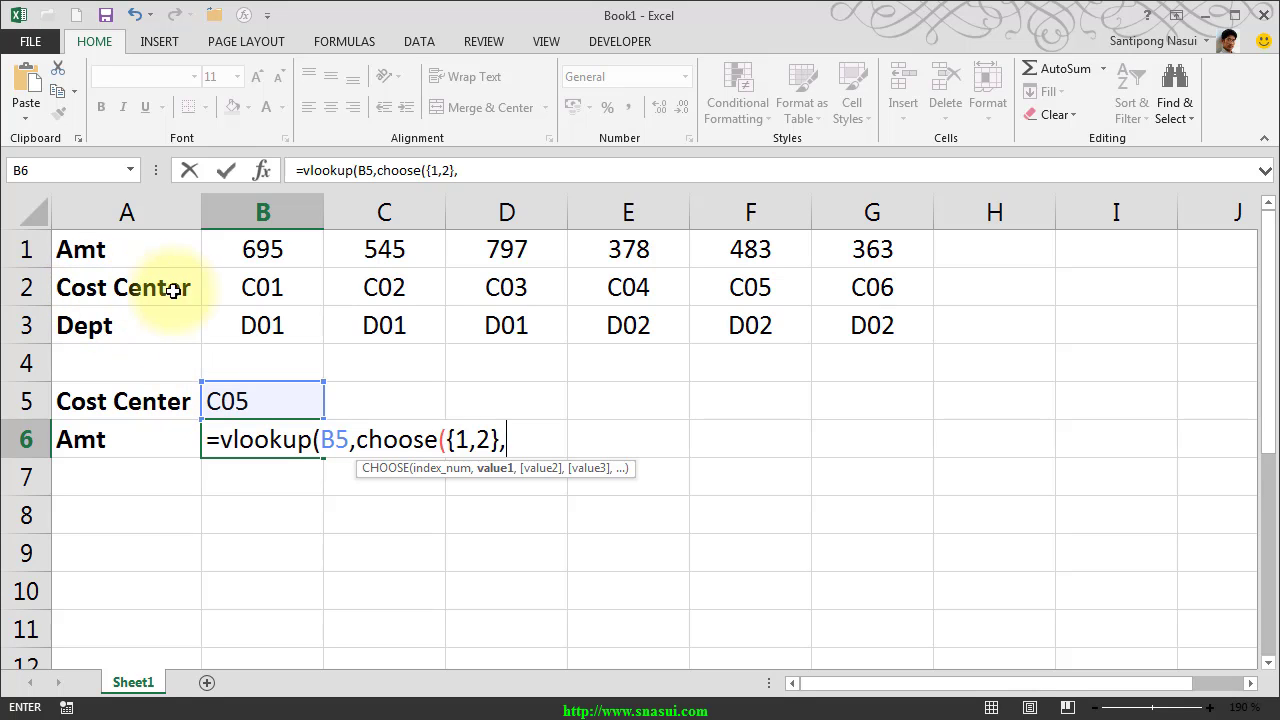
drag(222, 288, 851, 287)
text(,)
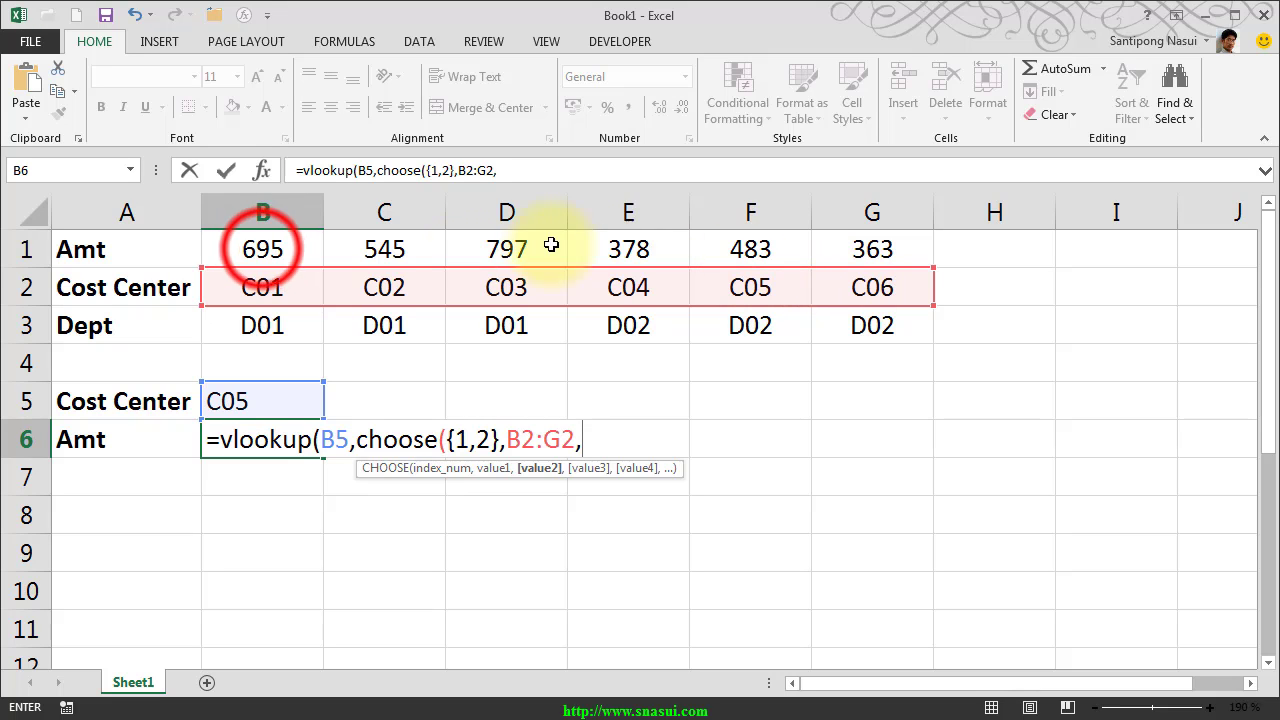
drag(262, 242, 874, 242)
text())
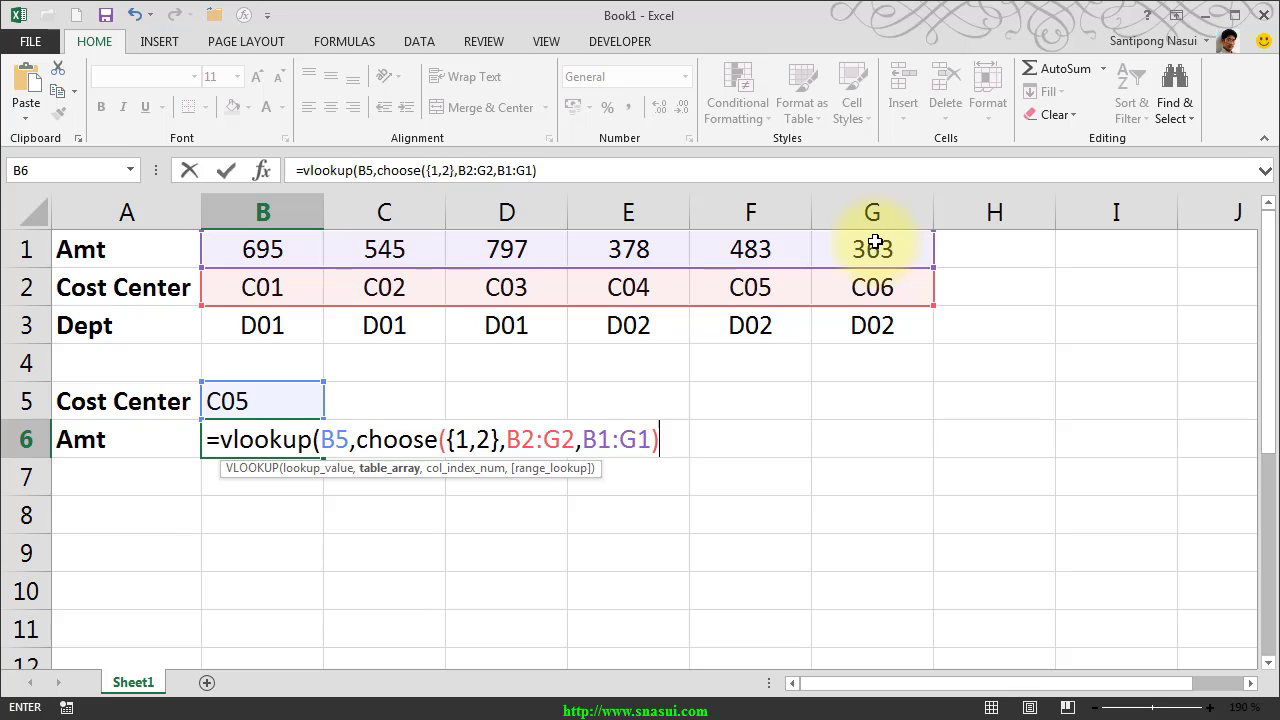
Step: Finish the VLOOKUP arguments with column index 2 and match type 0, and close the formula
text(,)
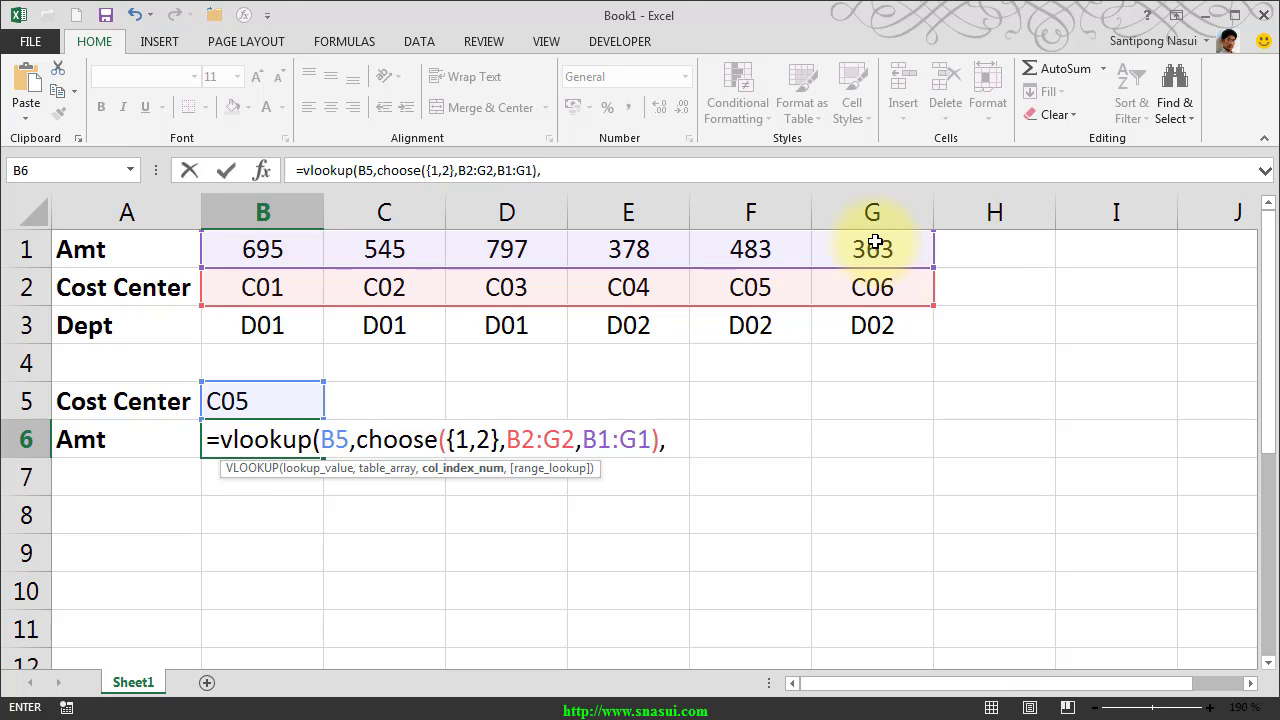
text(2,)
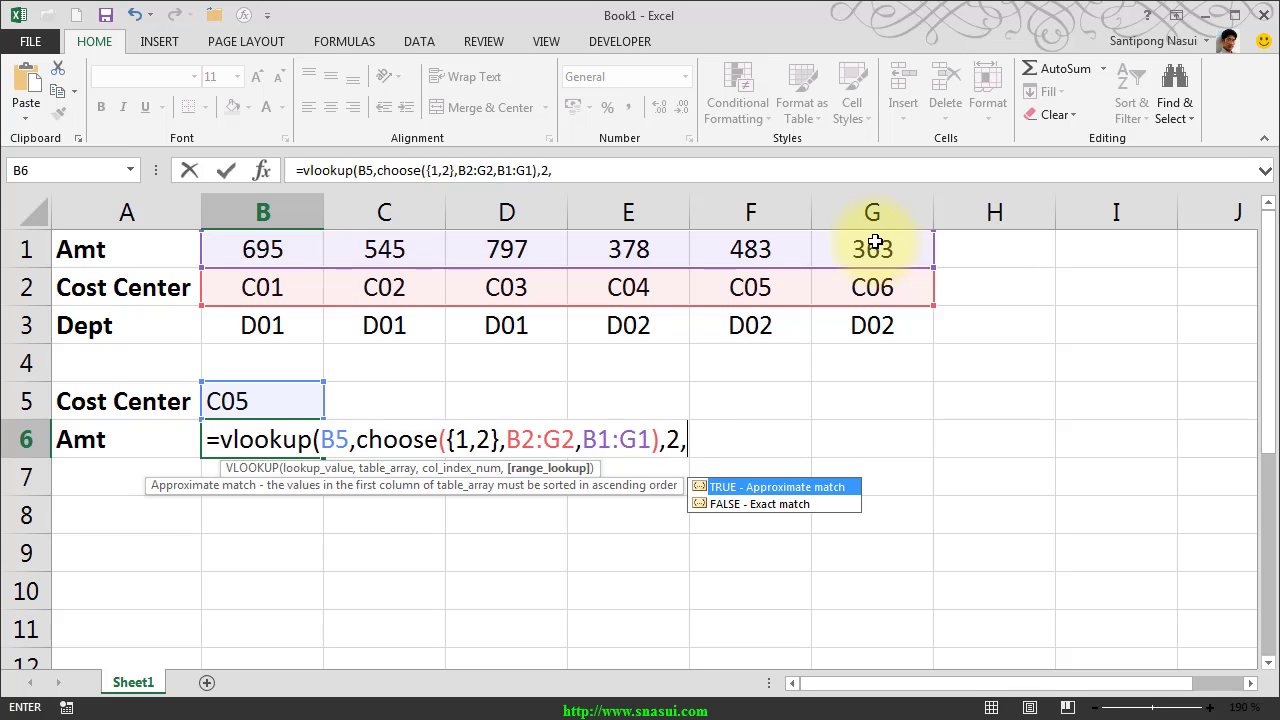
text(0))
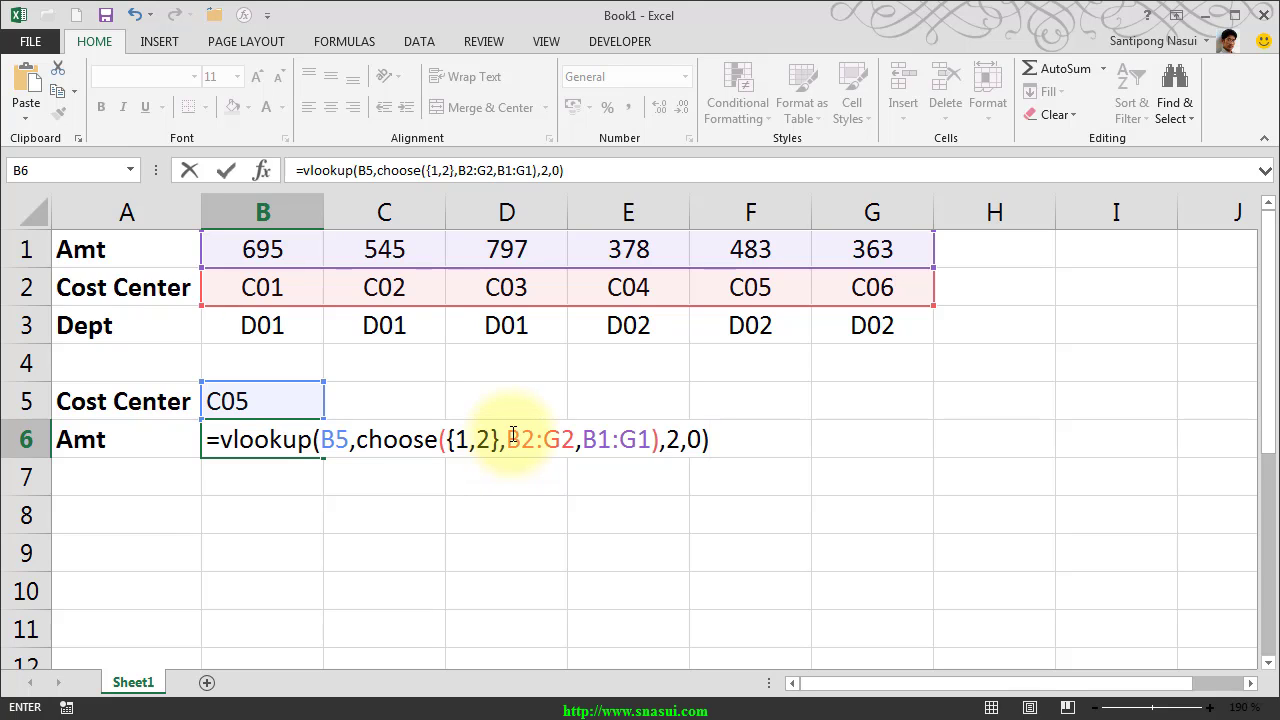
Step: Wrap the B2:G2 range inside CHOOSE in a TRANSPOSE function
click(512, 437)
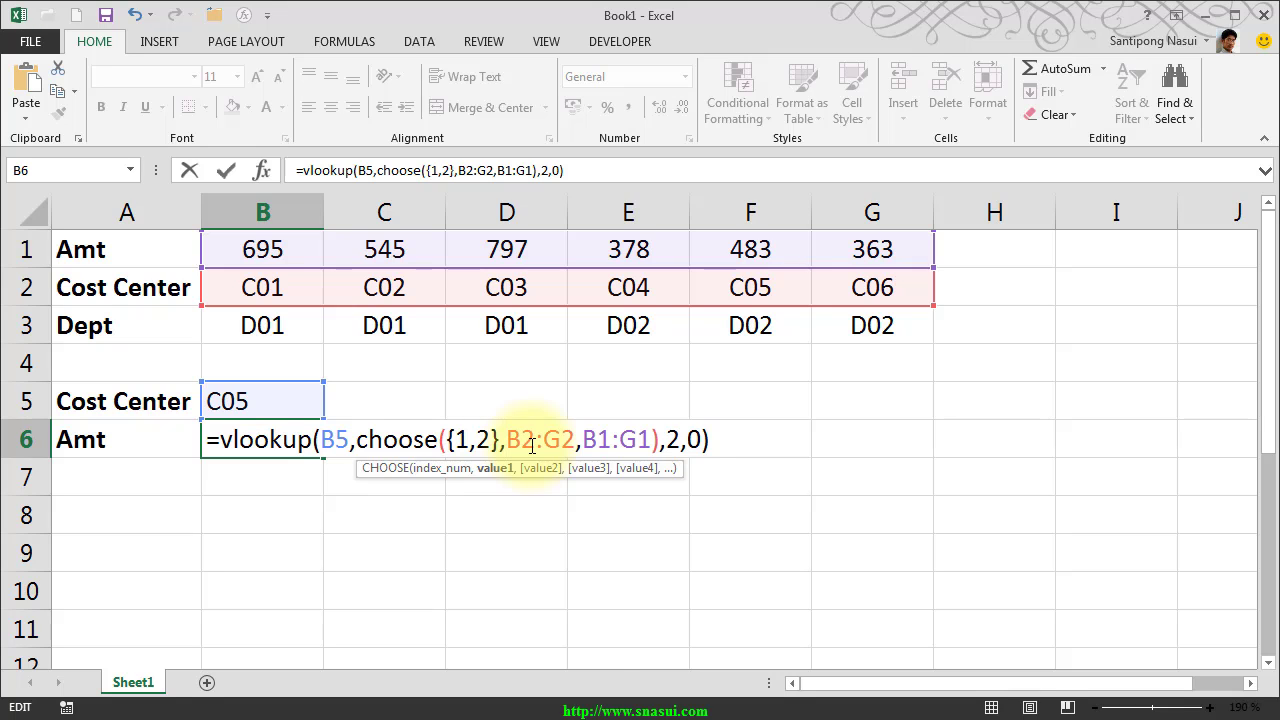
text(Tra)
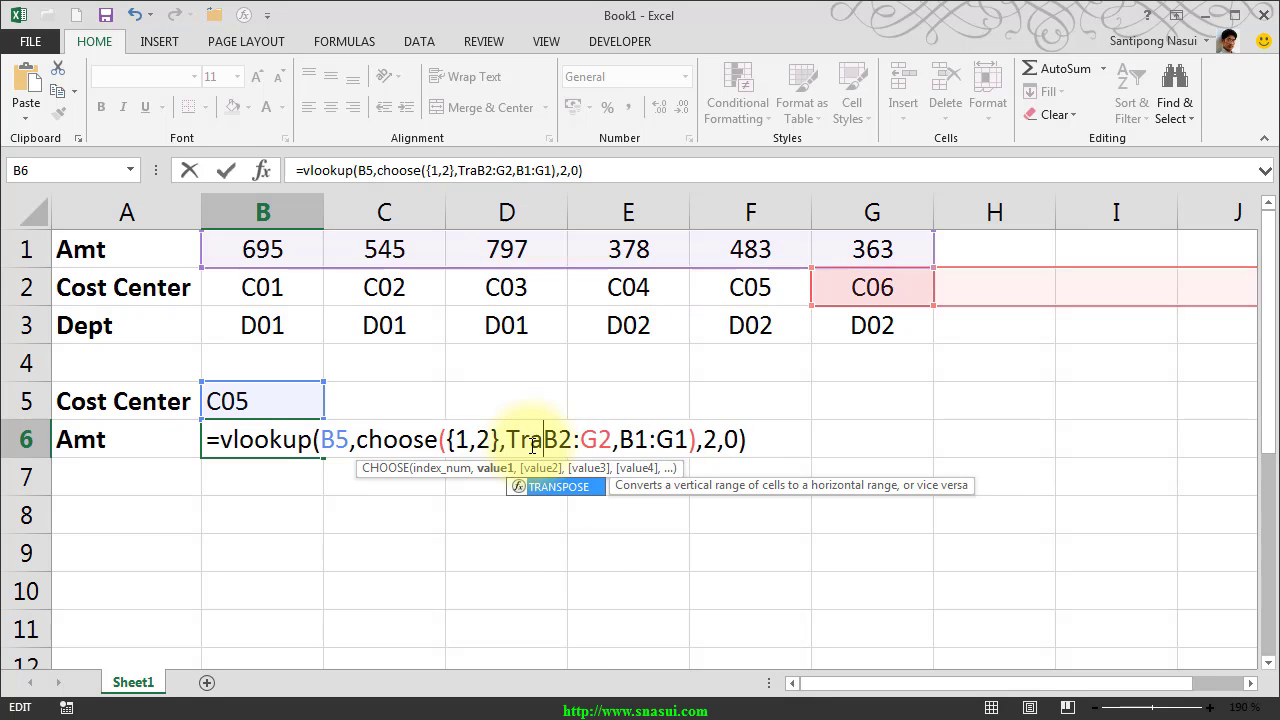
text(nspose()
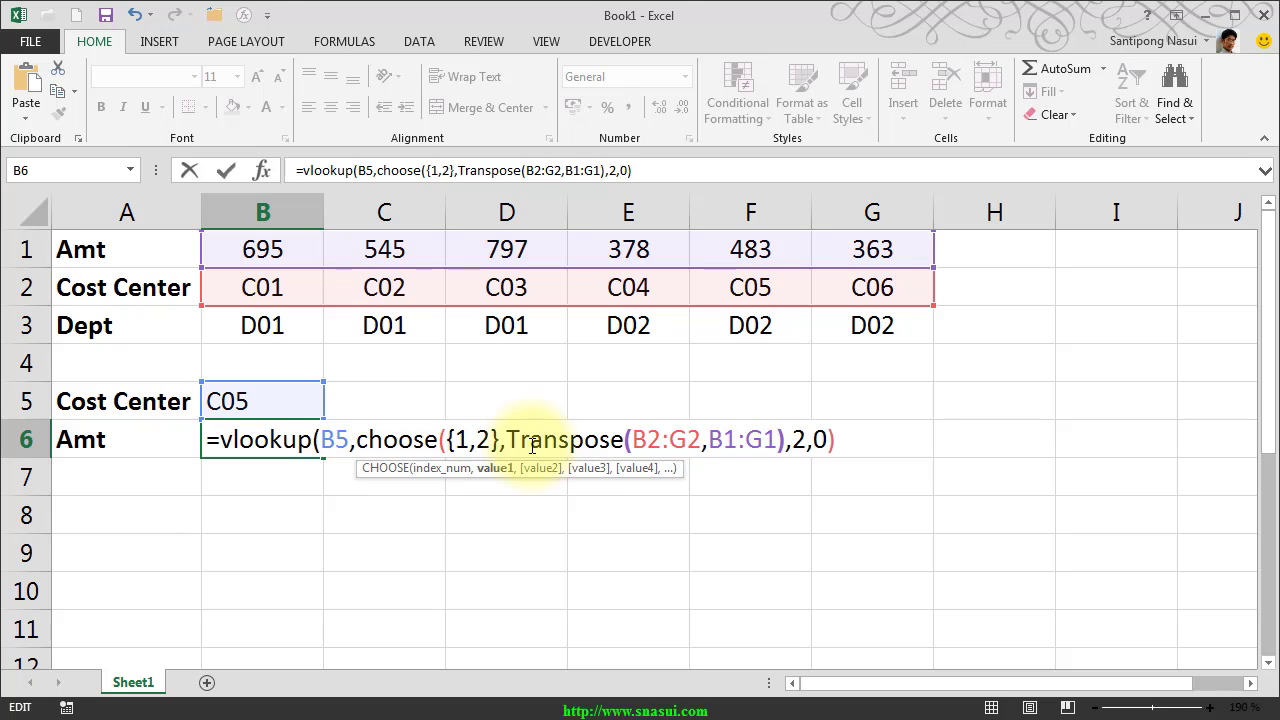
click(698, 440)
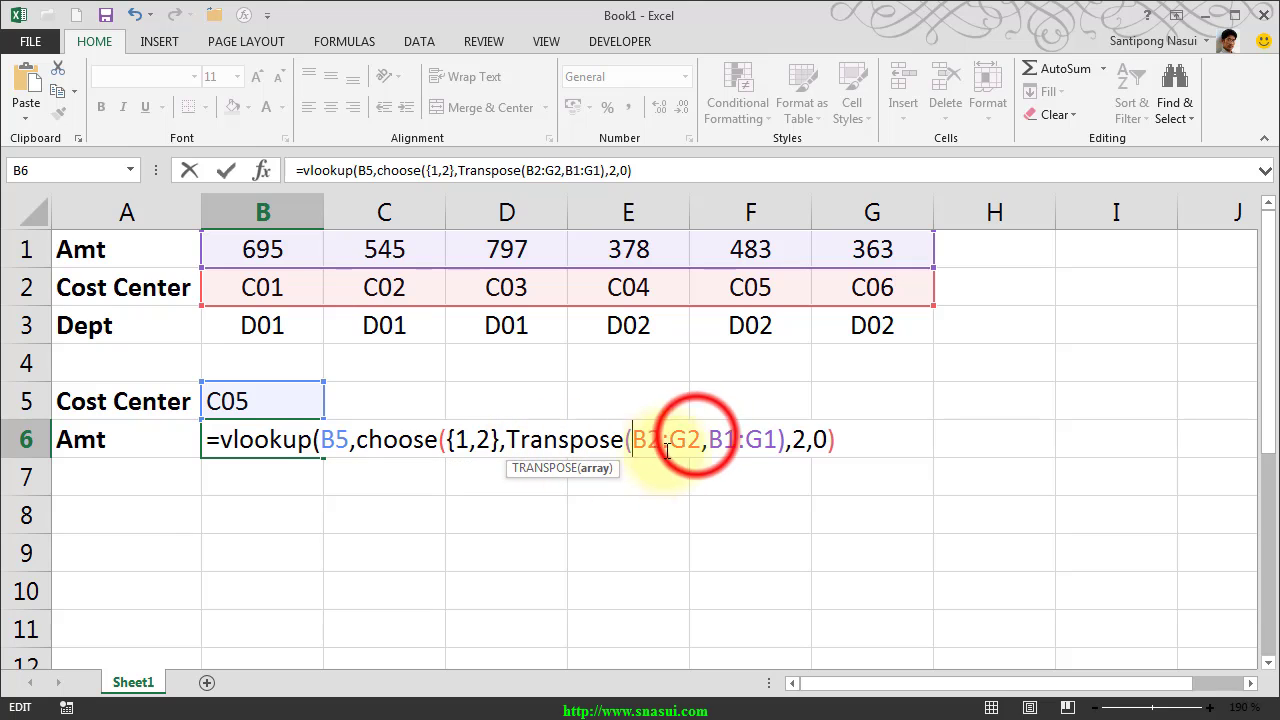
text())
Step: Wrap the B1:G1 range inside CHOOSE in a TRANSPOSE function
click(722, 443)
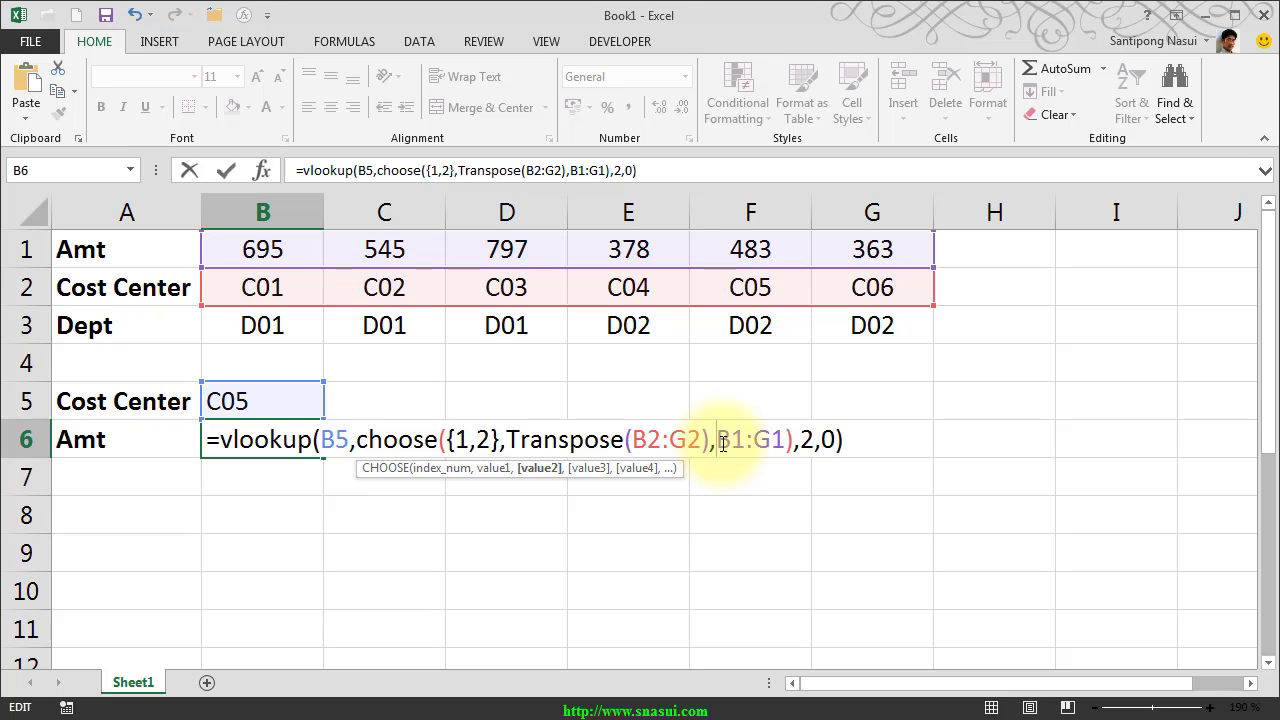
text(Transp)
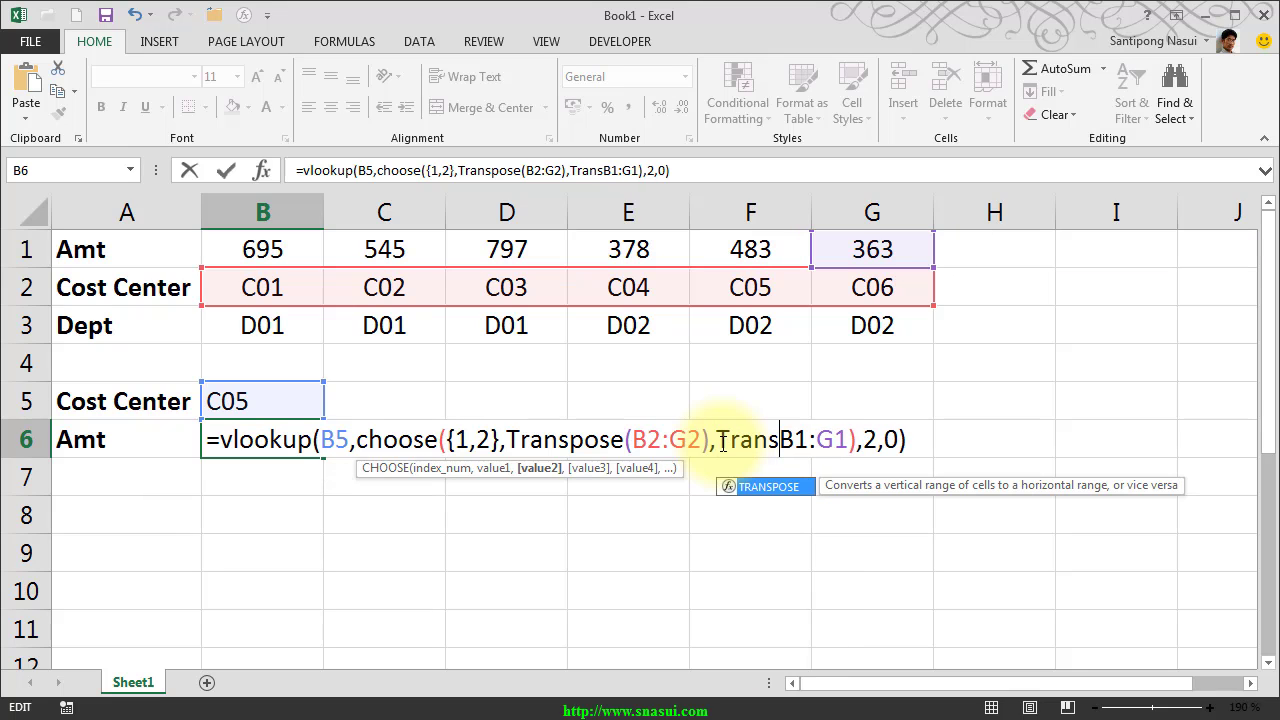
text(ose()
click(910, 444)
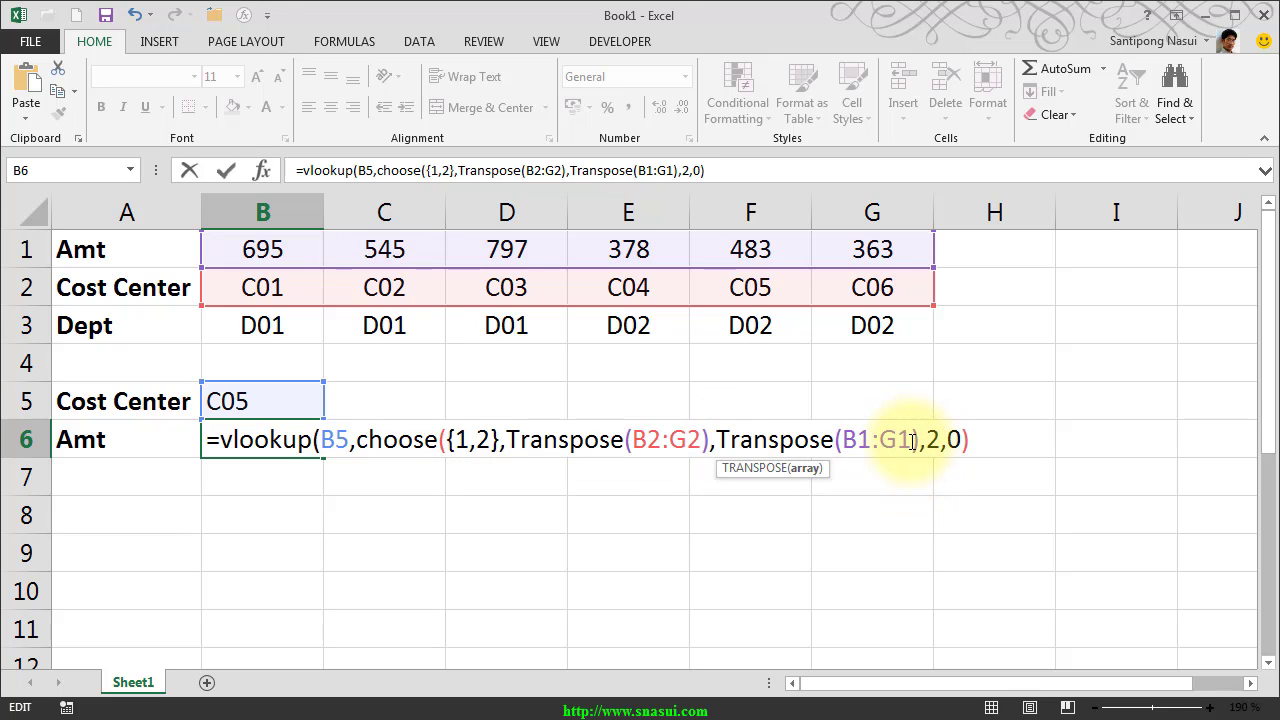
text())
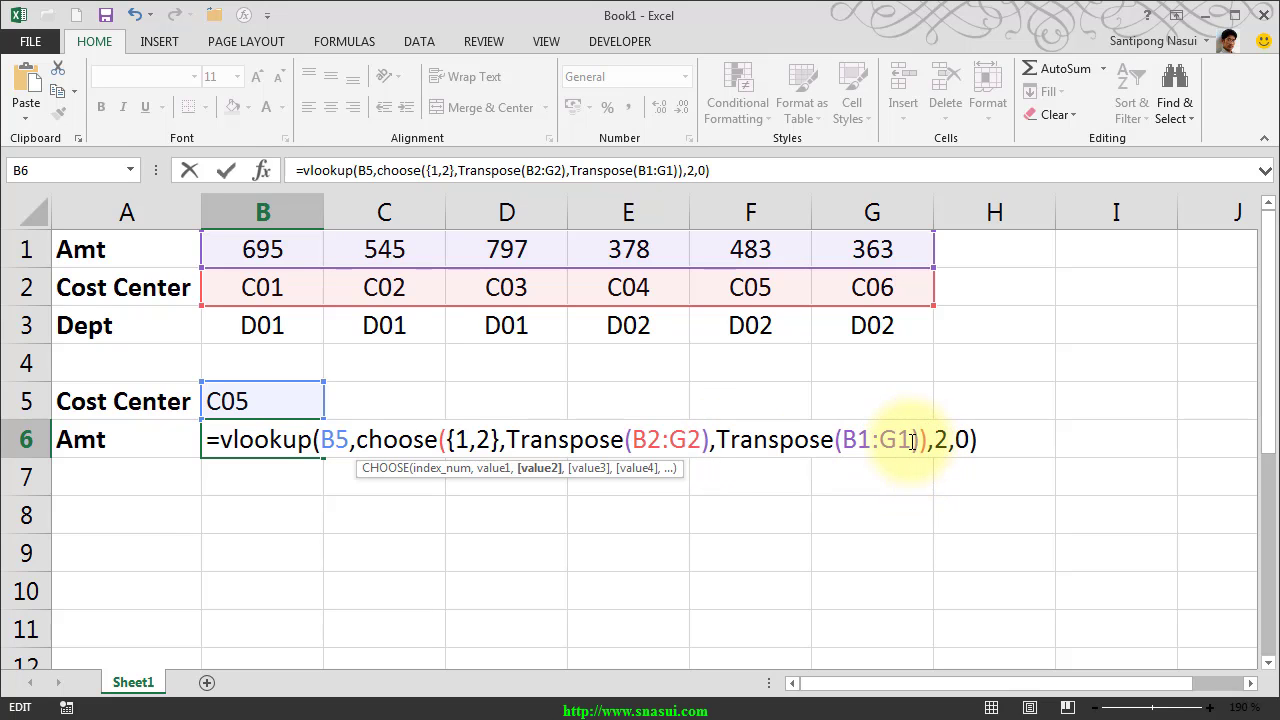
Step: Enter the B6 lookup as an array formula, then reopen it and enter it as an array formula again
click(982, 437)
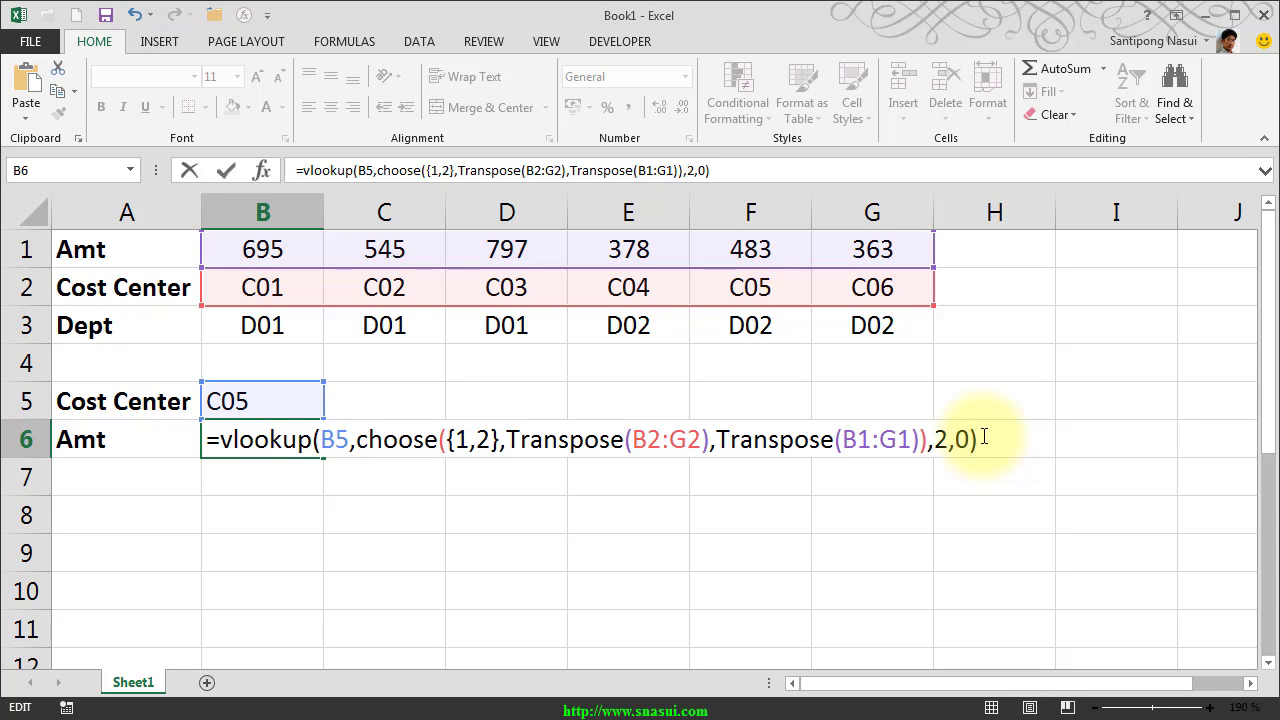
key(ctrl+shift+Return)
key(F2)
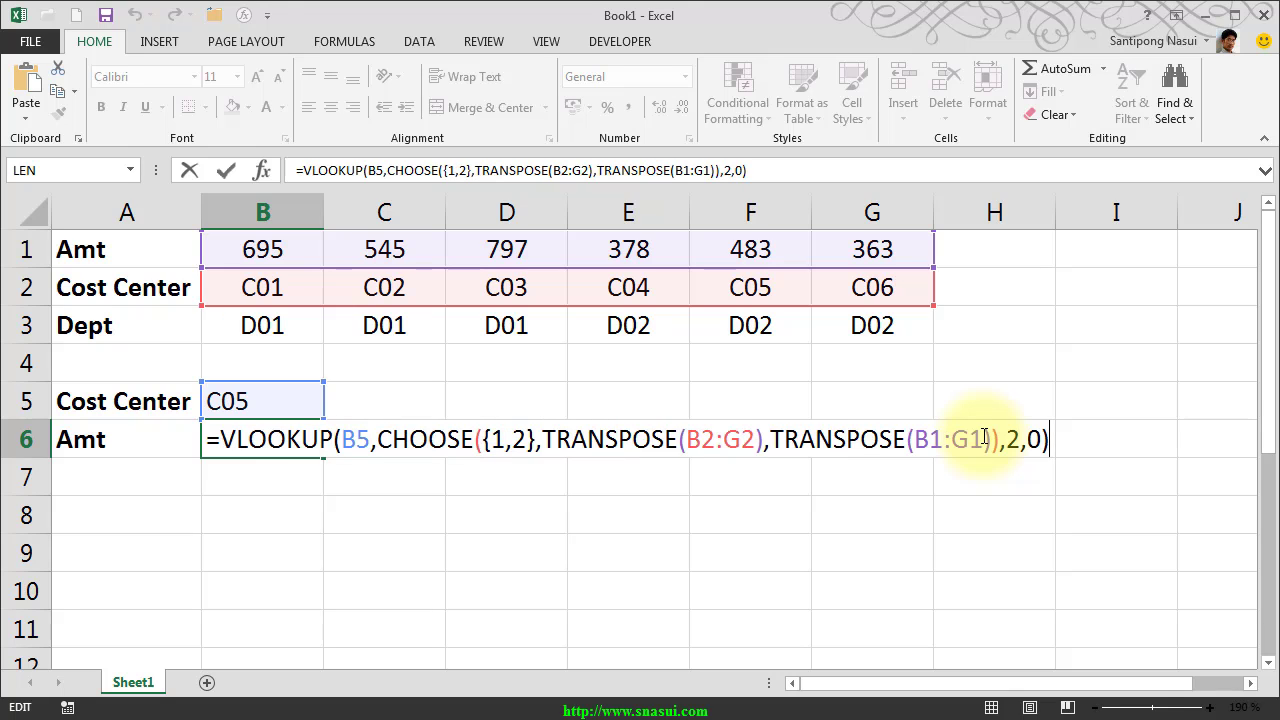
key(ctrl+shift+Return)
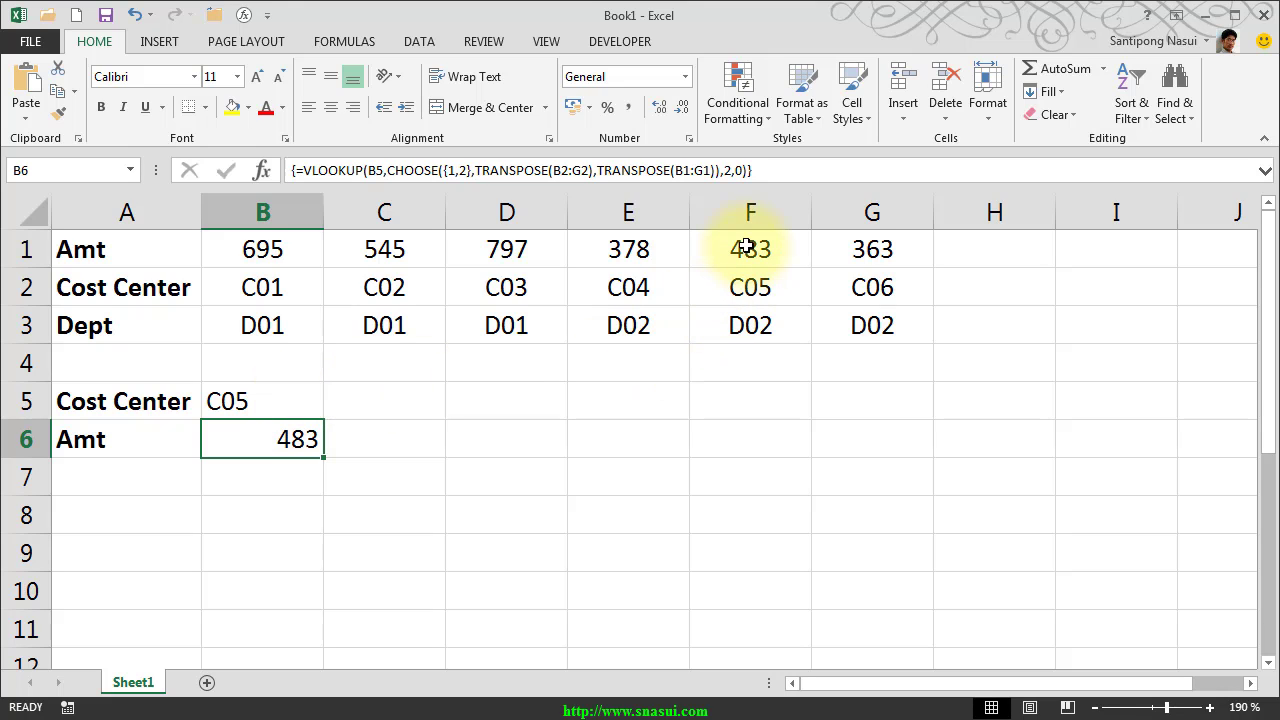
Step: Change the cost center in cell B5 to C01 to test the lookup
click(282, 422)
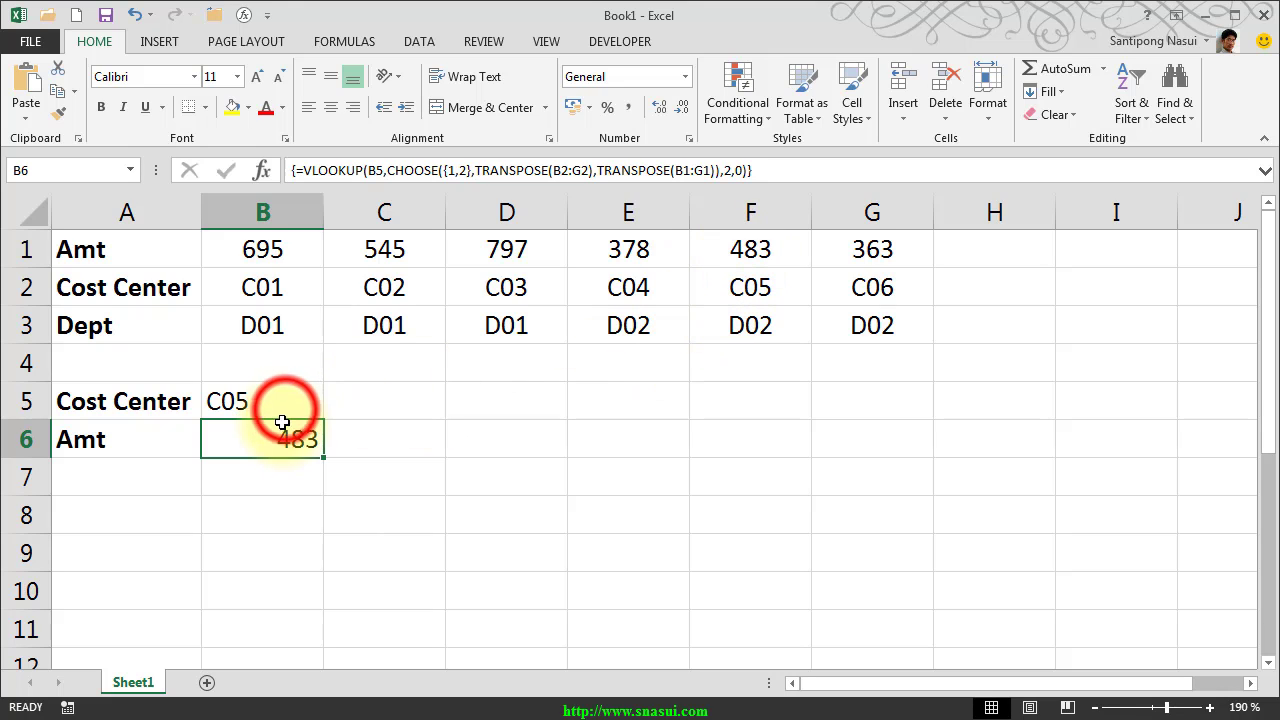
click(316, 410)
click(331, 410)
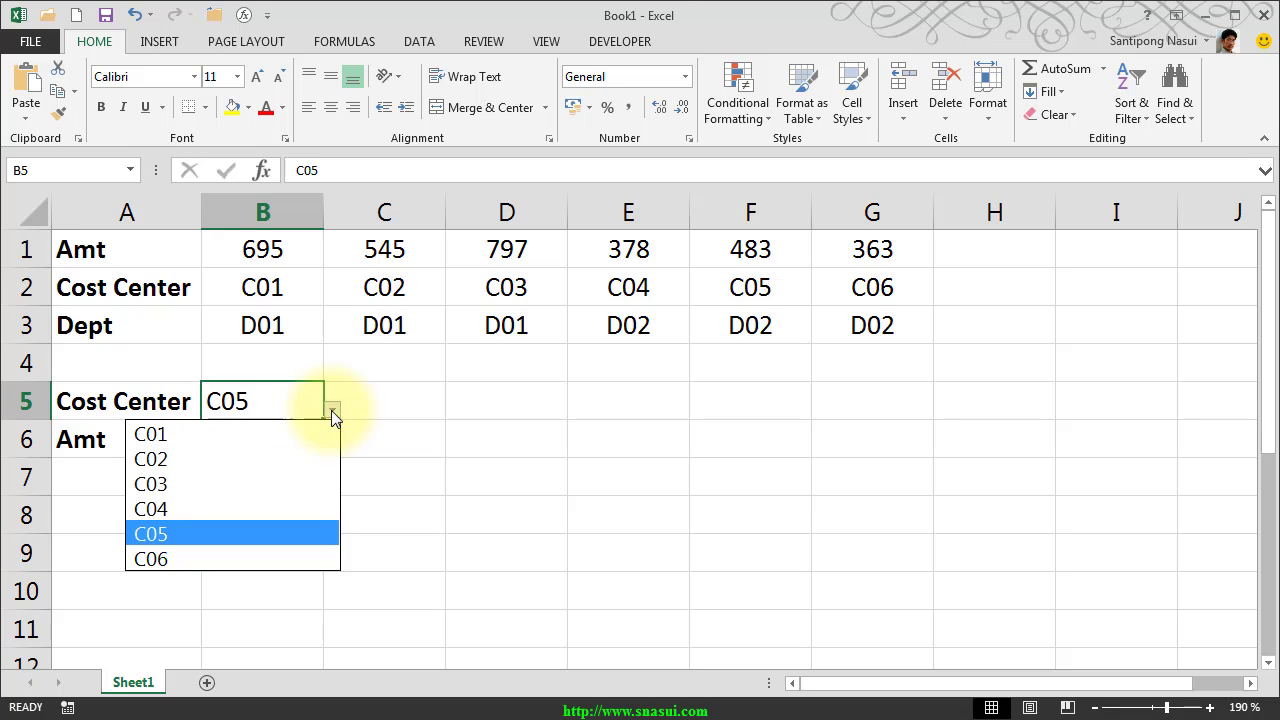
click(245, 434)
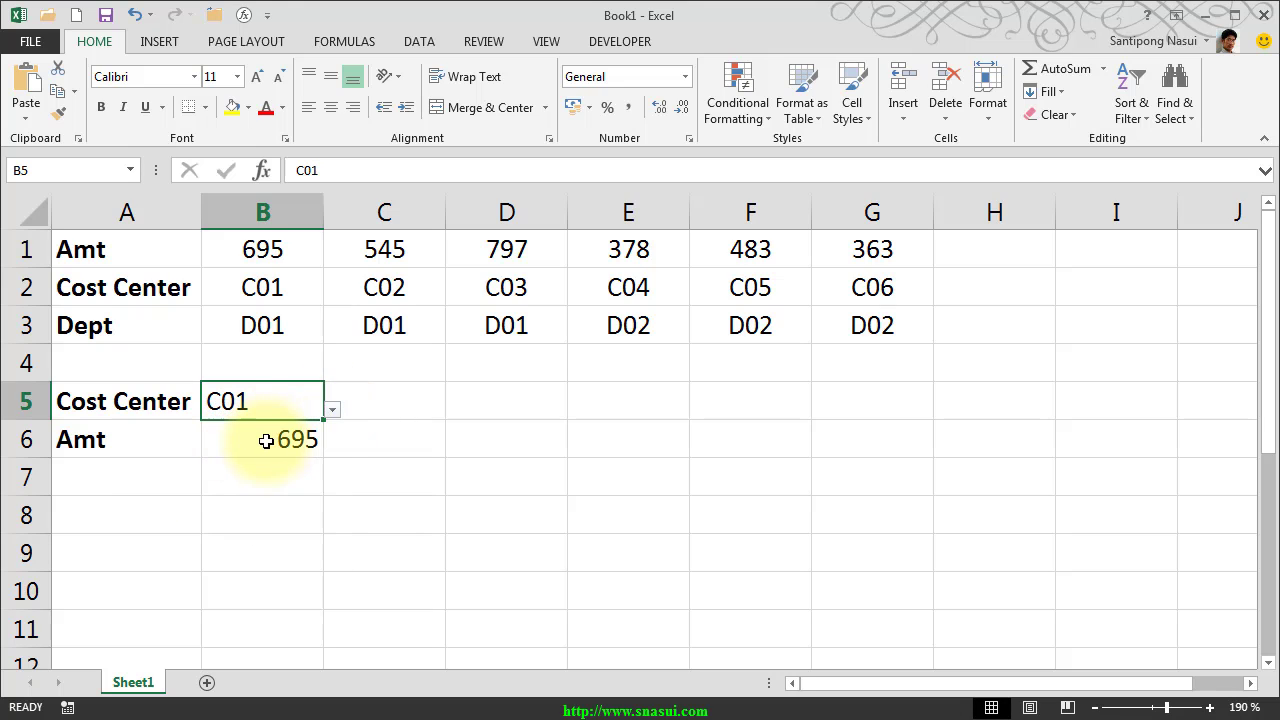